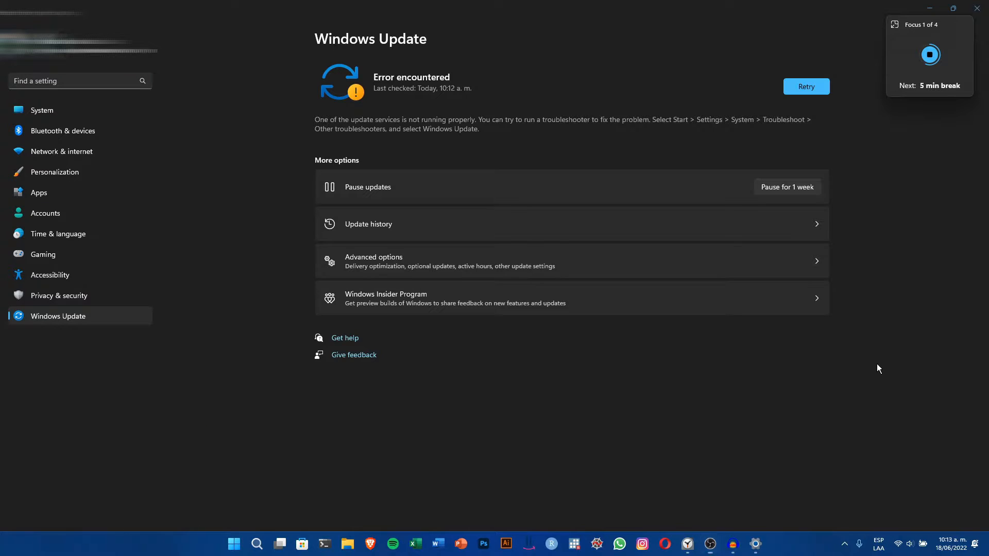
Open the Windows Services console by running services.msc.
key("super+r")
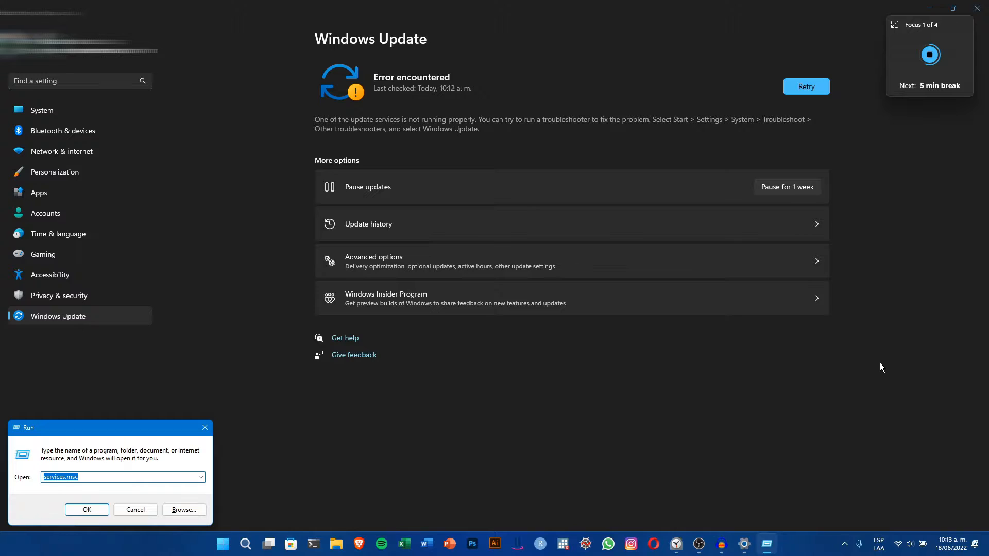
left_click(91, 482)
left_click(85, 512)
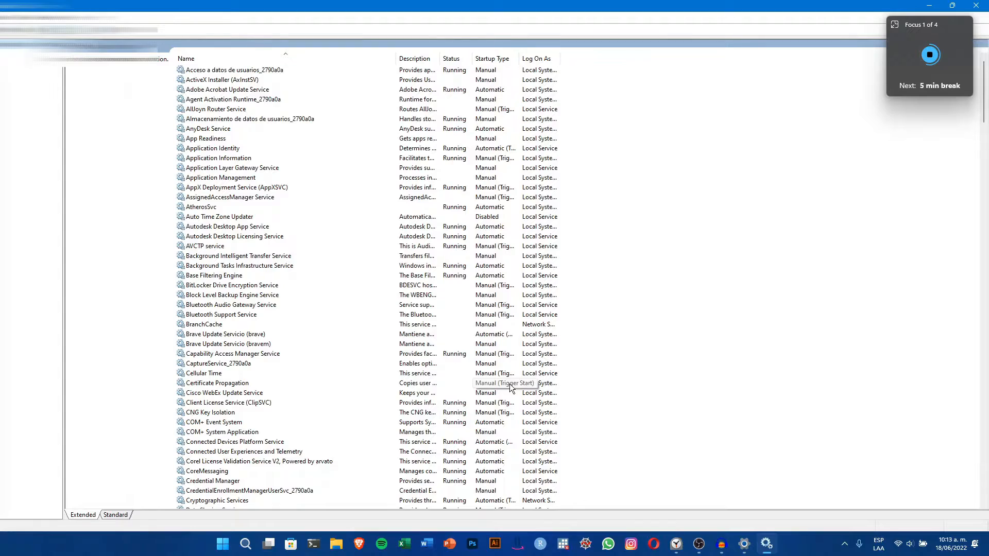
Try to set the Windows Update service's startup type to Automatic and start the service.
scroll(369, 410, "down", 5)
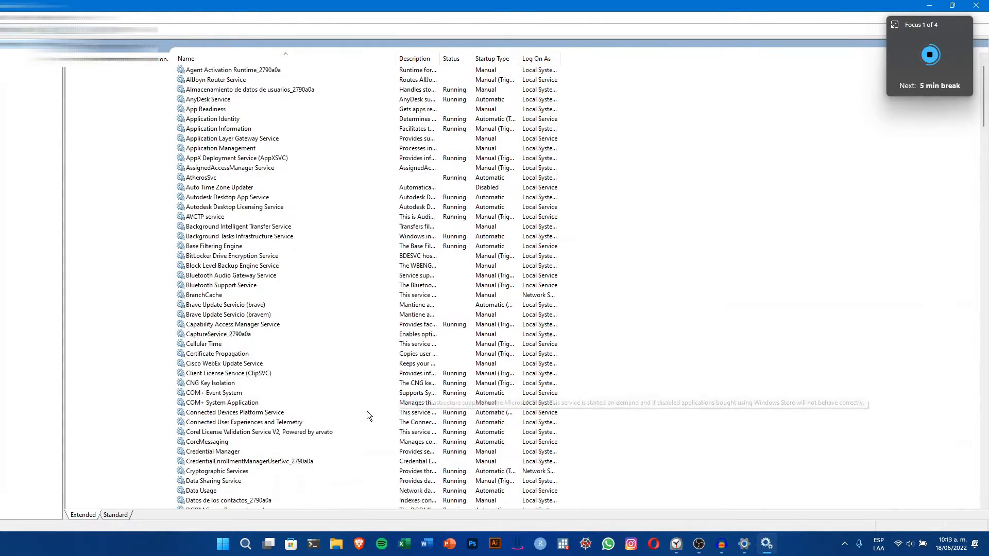
scroll(376, 406, "down", 20)
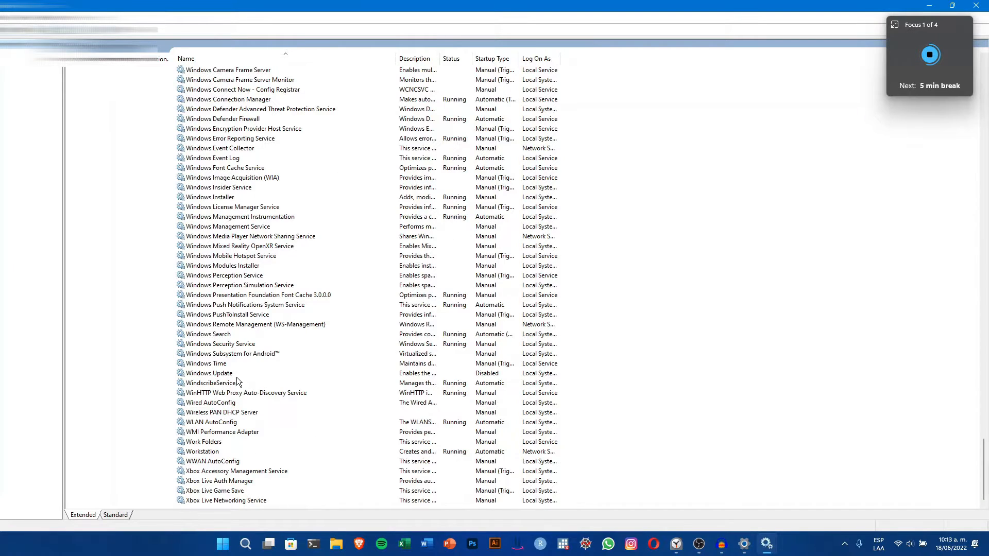
left_click(220, 375)
right_click(220, 375)
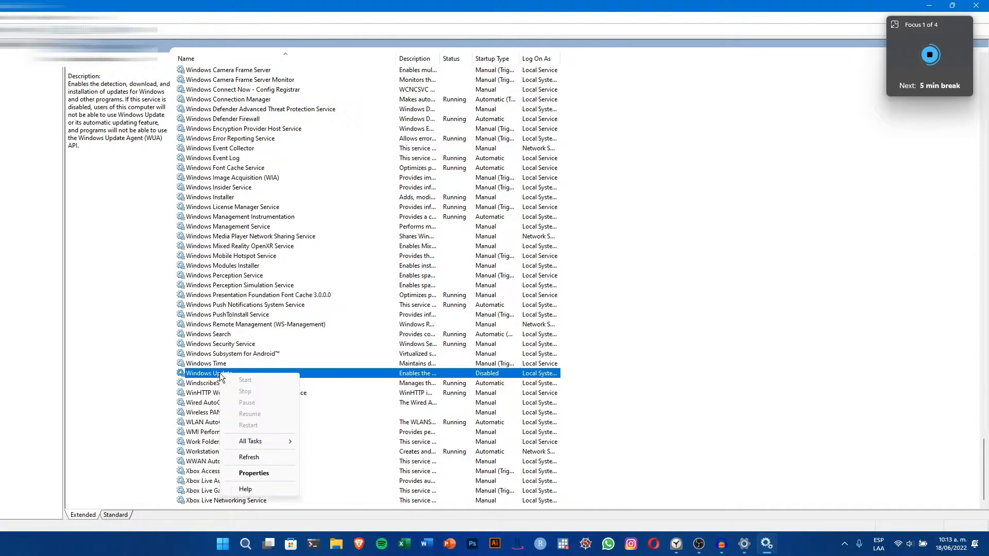
left_click(254, 469)
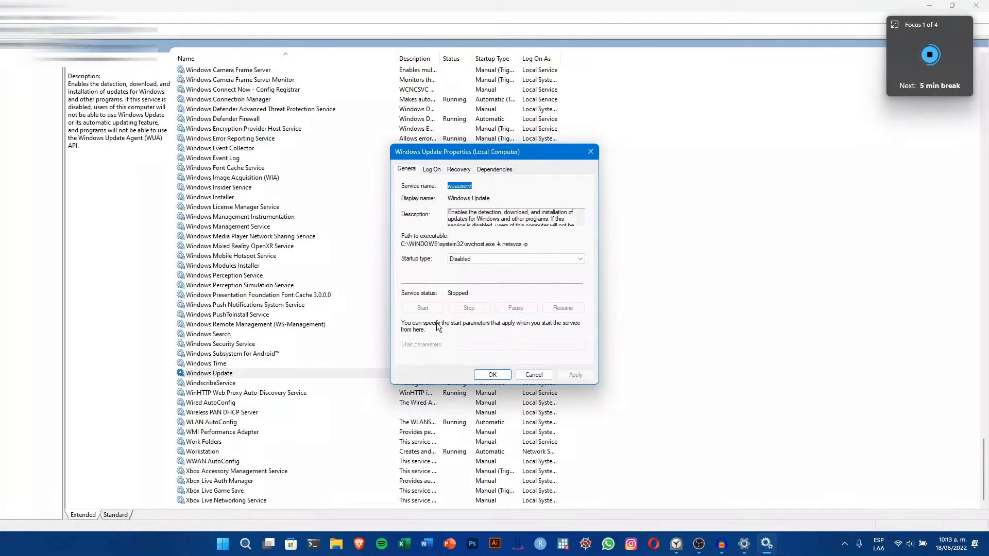
left_click(477, 262)
left_click(474, 275)
left_click(575, 375)
left_click(422, 307)
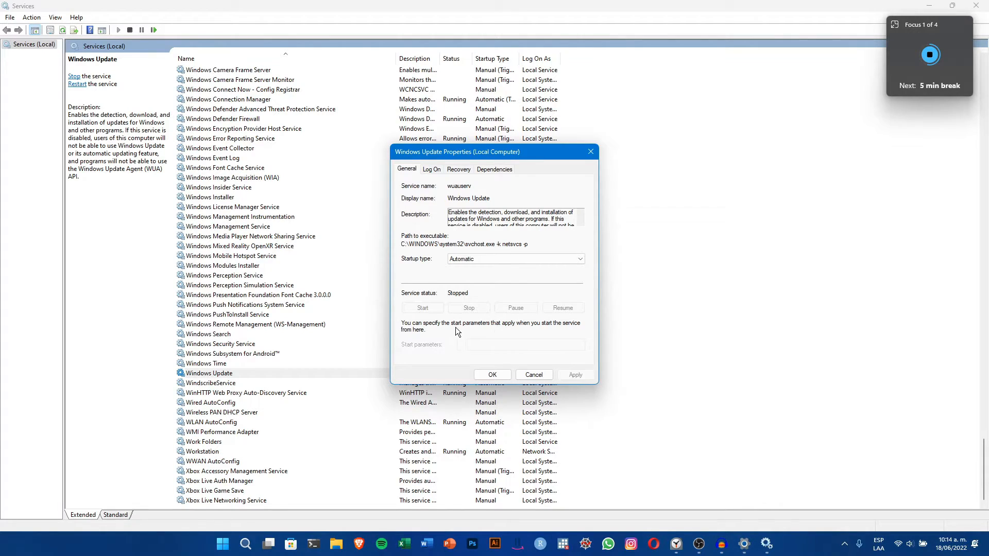
left_click(533, 375)
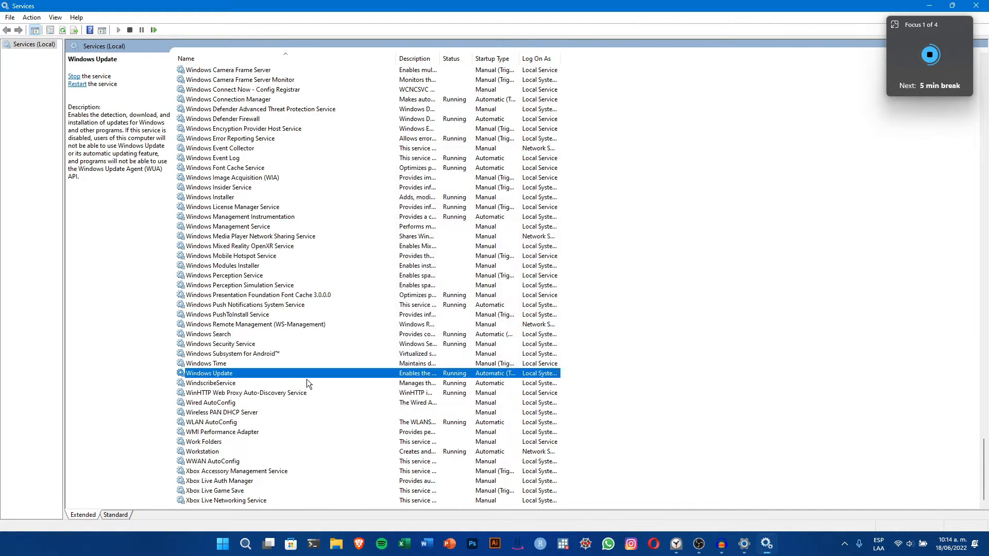
Find the StopUpdates10 Guard service in the services list and open its properties.
scroll(307, 379, "up", 11)
scroll(307, 380, "up", 5)
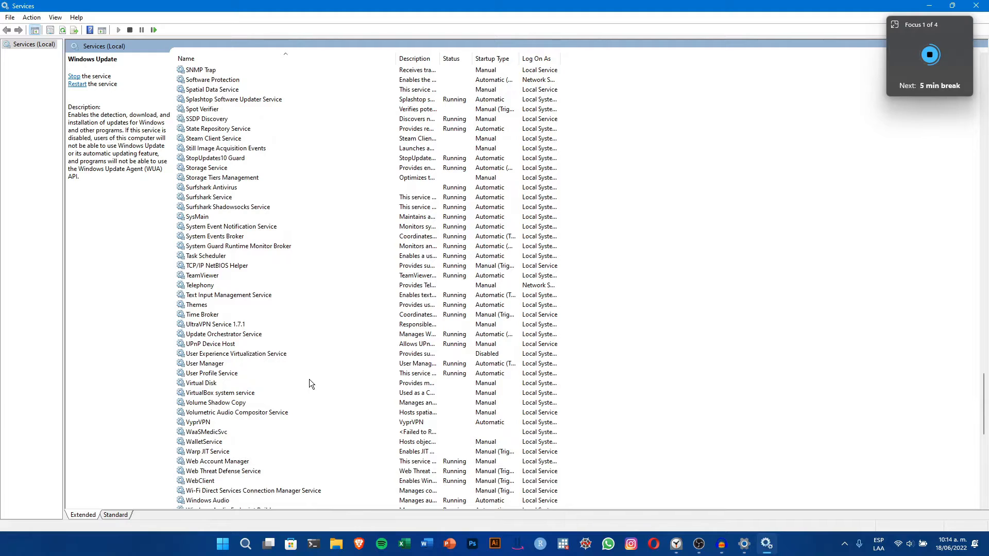
scroll(243, 296, "up", 6)
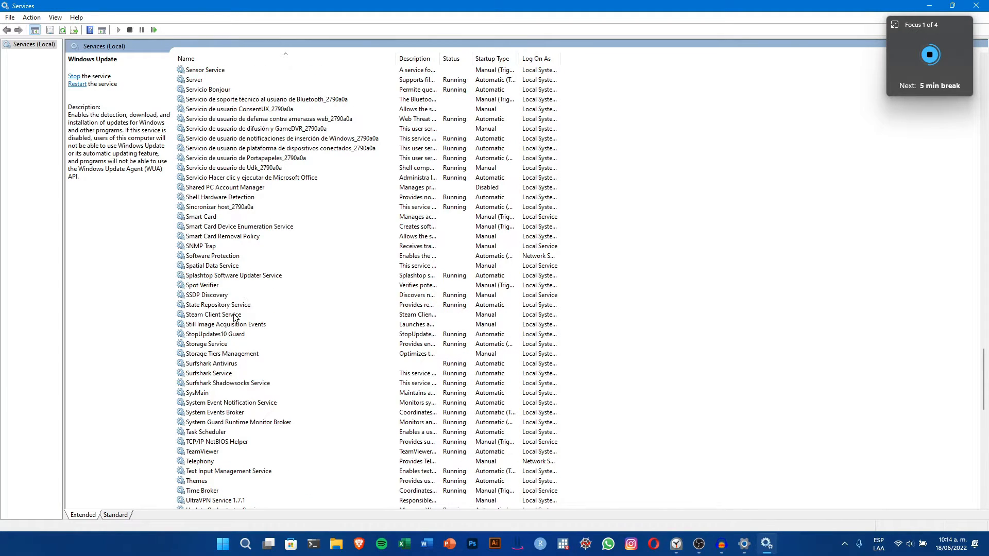
left_click(221, 334)
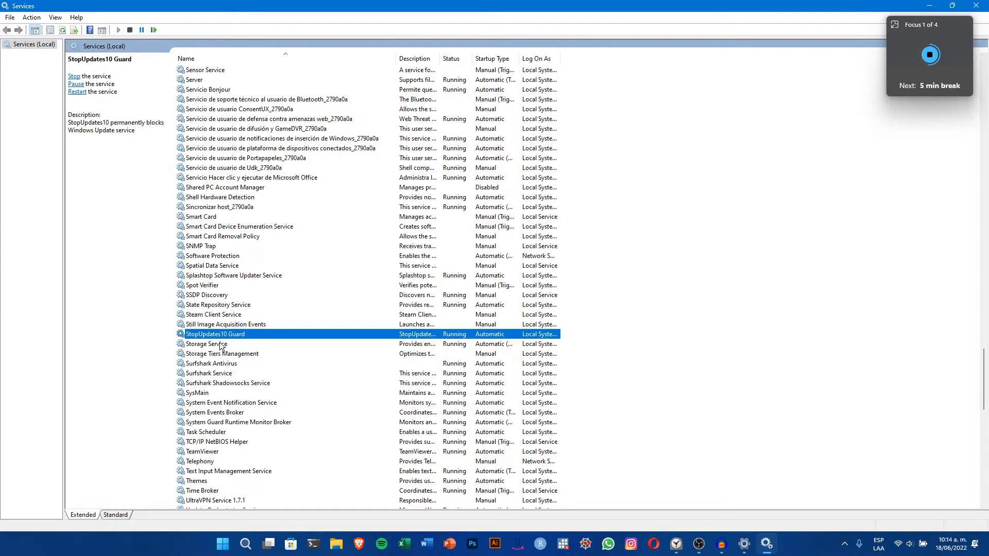
right_click(225, 337)
left_click(252, 437)
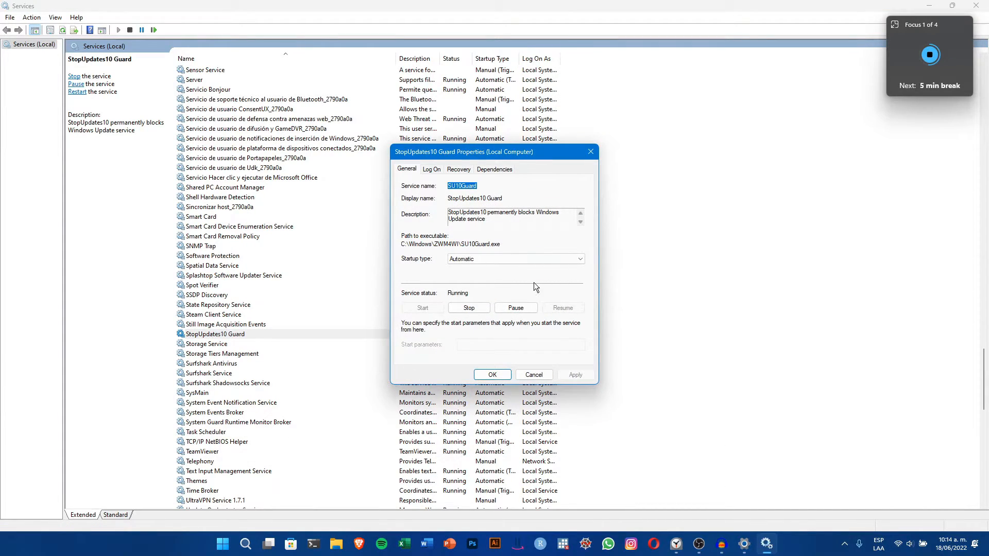
Set the StopUpdates10 Guard startup type to Disabled, stop the service, and apply the change.
left_click(478, 258)
left_click(478, 258)
left_click(493, 261)
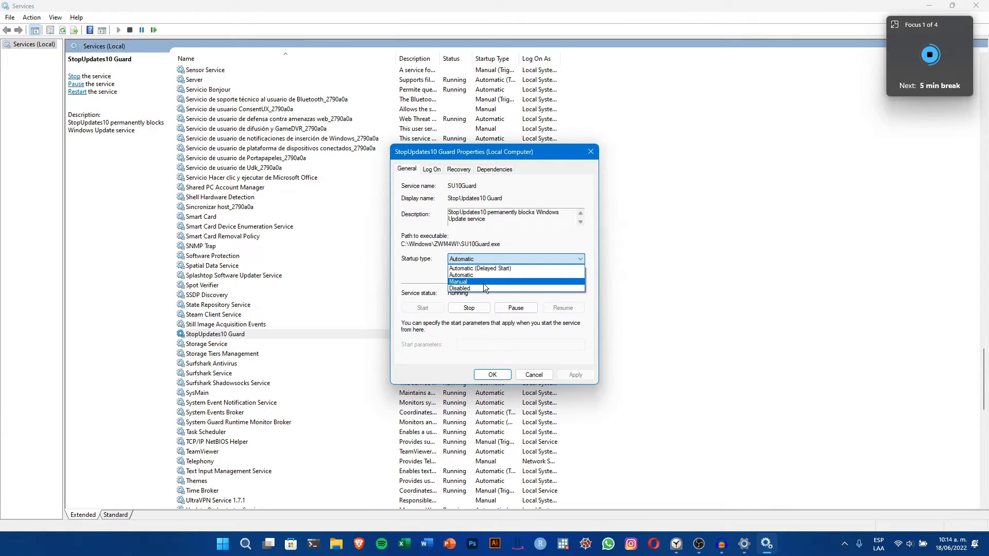
left_click(483, 290)
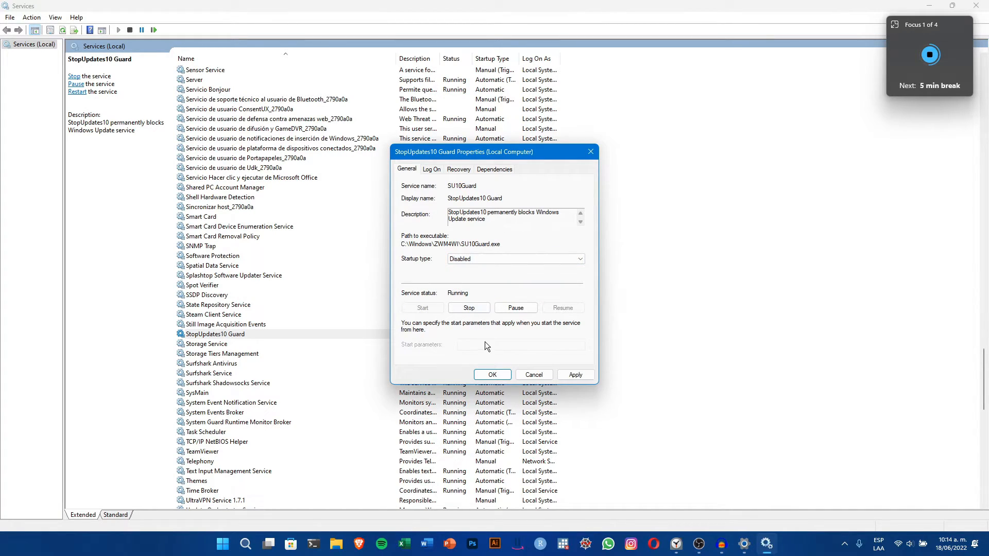
left_click(469, 309)
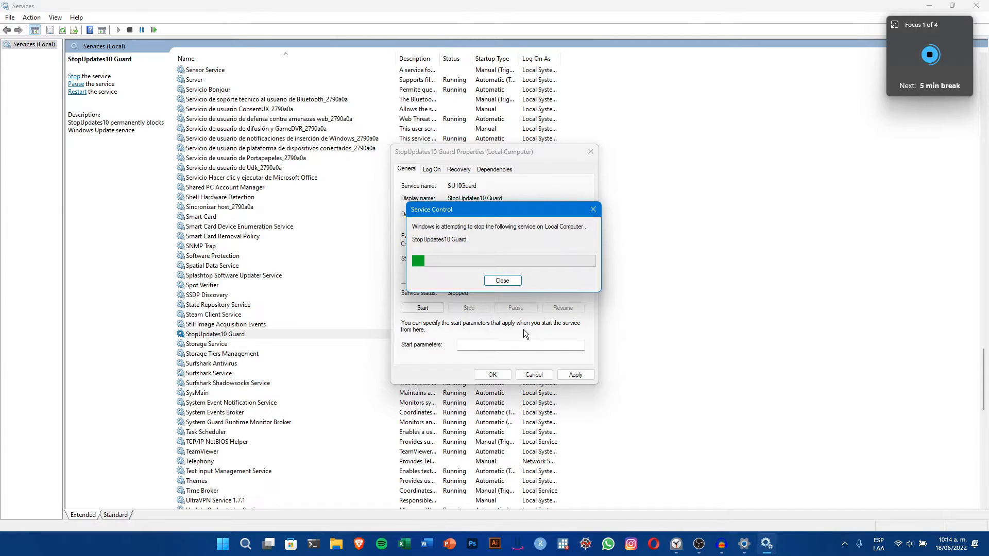
left_click(575, 375)
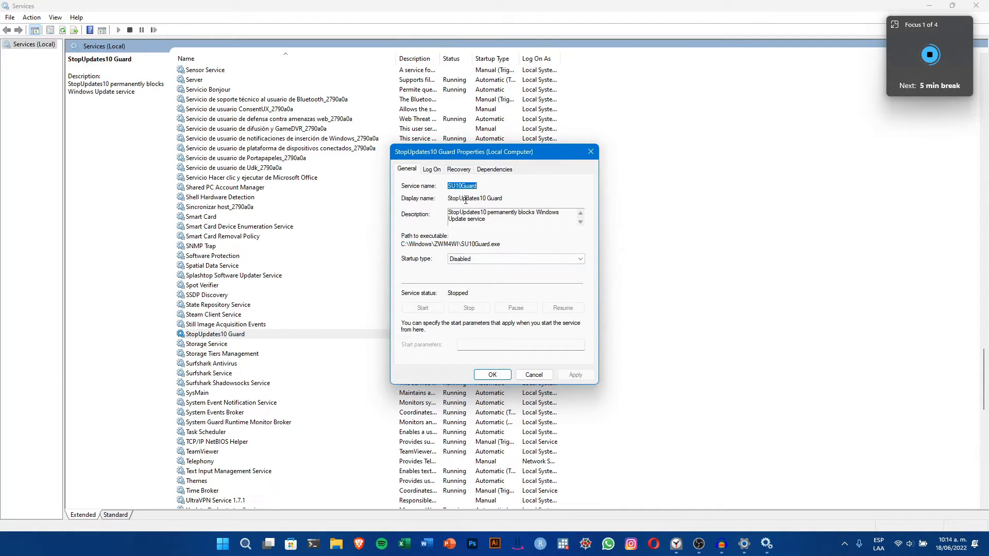
mouse_move(466, 198)
left_mouse_down()
mouse_move(517, 201)
mouse_move(451, 201)
left_mouse_up()
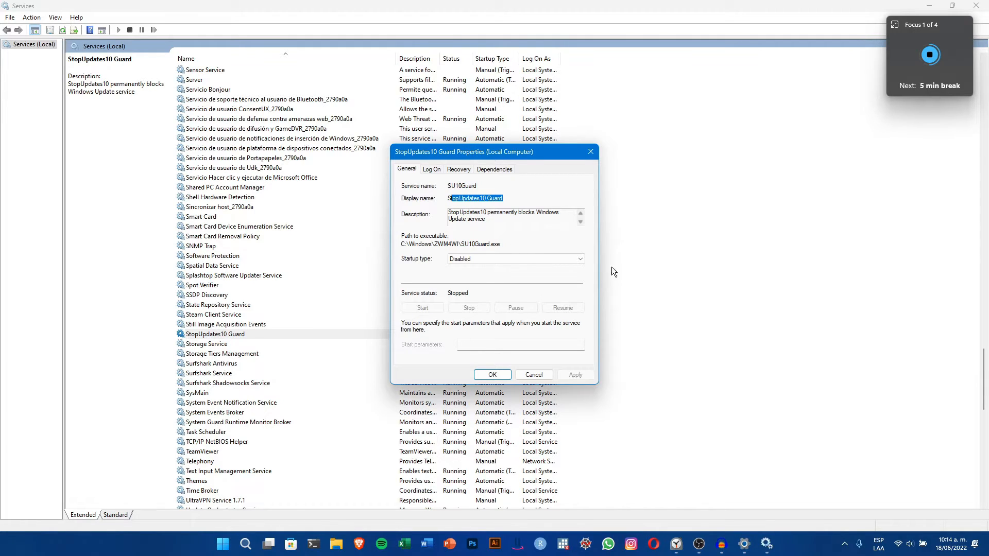
left_click(505, 199)
left_click(528, 376)
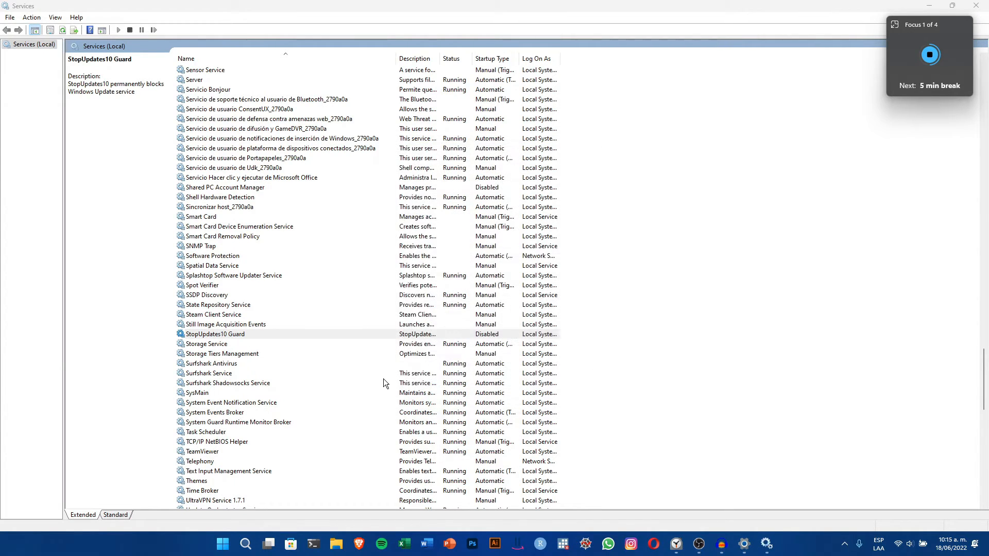
Set the Windows Update service's startup type back to Automatic, apply it, and start the service.
scroll(383, 378, "down", 20)
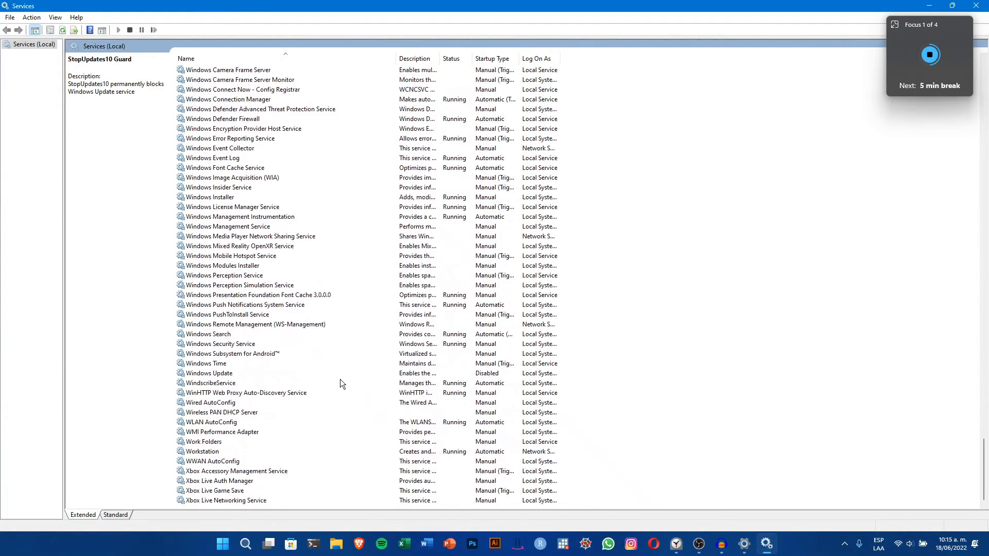
right_click(215, 372)
left_click(266, 471)
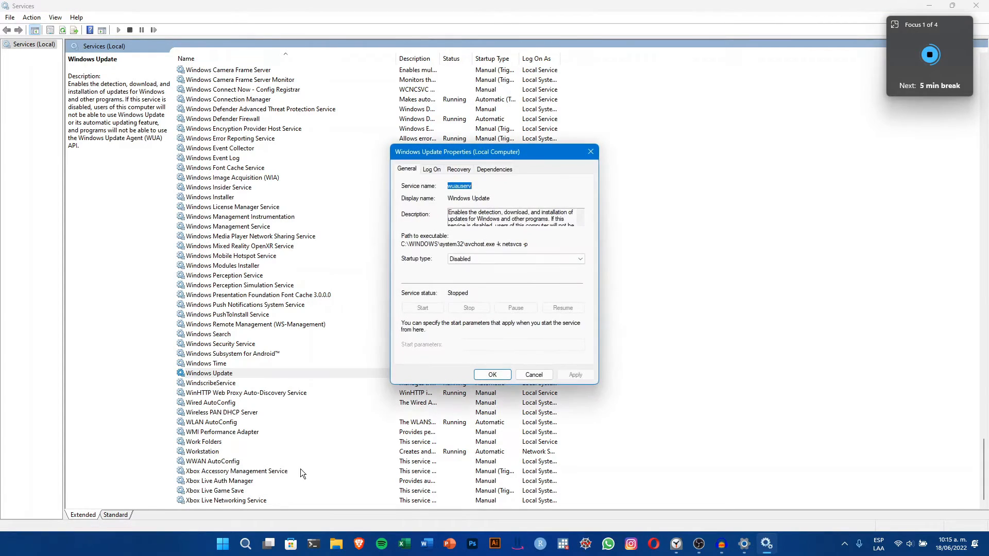
left_click(492, 260)
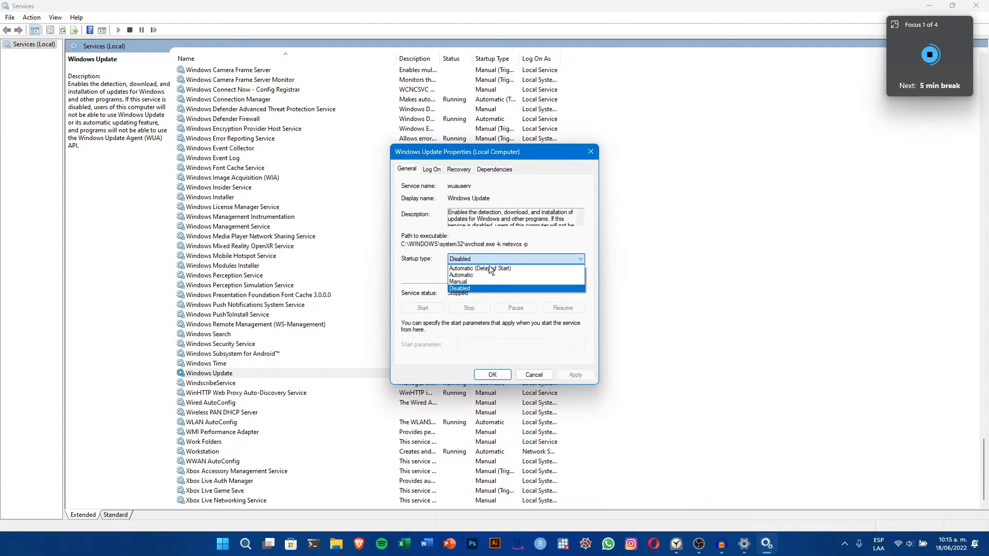
left_click(479, 275)
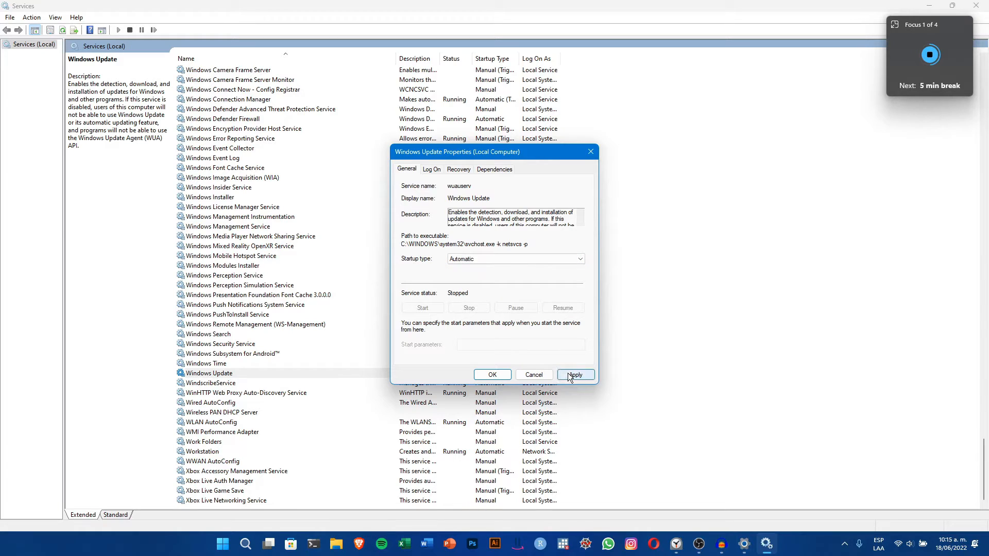
left_click(569, 374)
left_click(421, 307)
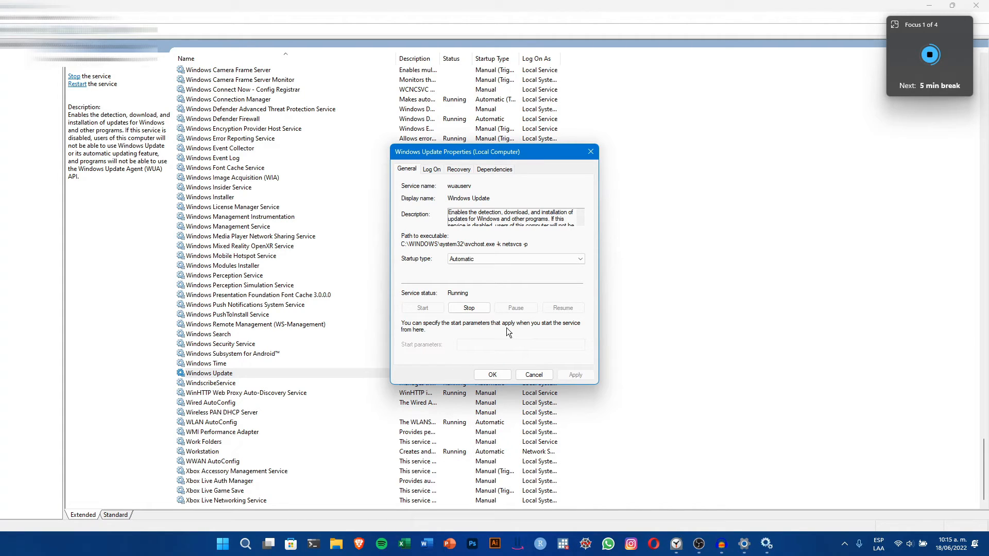
left_click(531, 375)
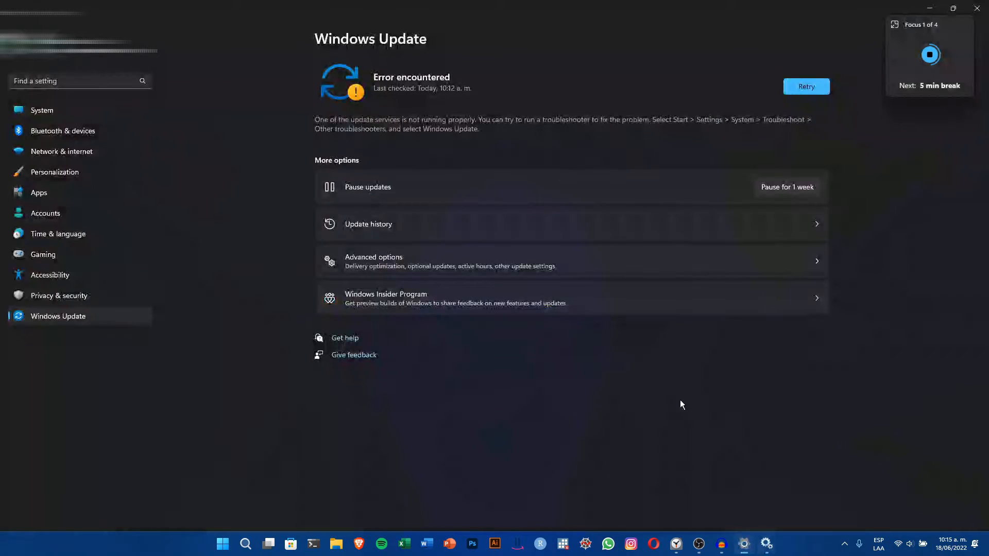
Retry the update check on the Windows Update page in Settings.
left_click(802, 88)
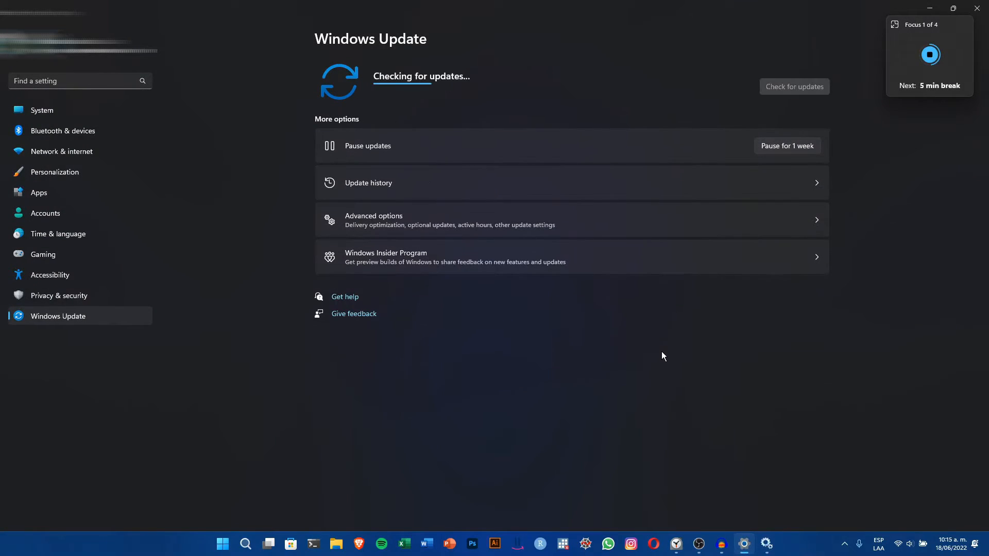